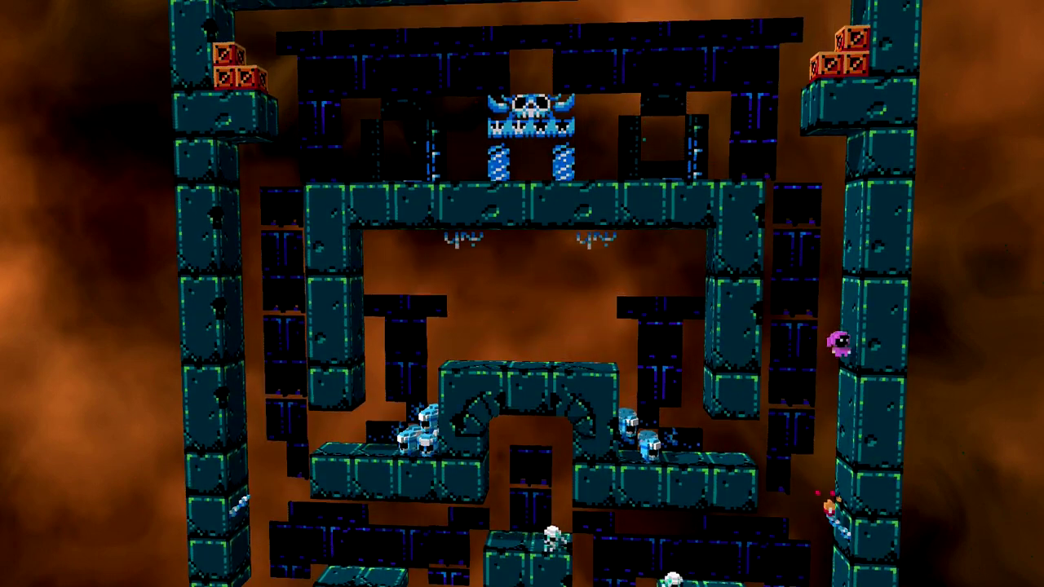
{"action": "key", "text": "Left"}
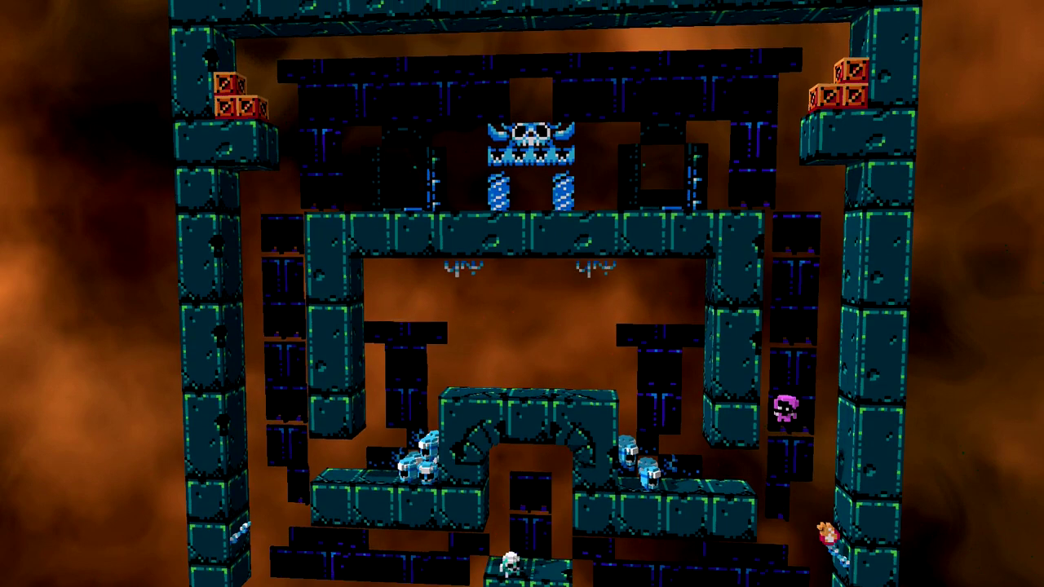
{"action": "key", "text": "Right"}
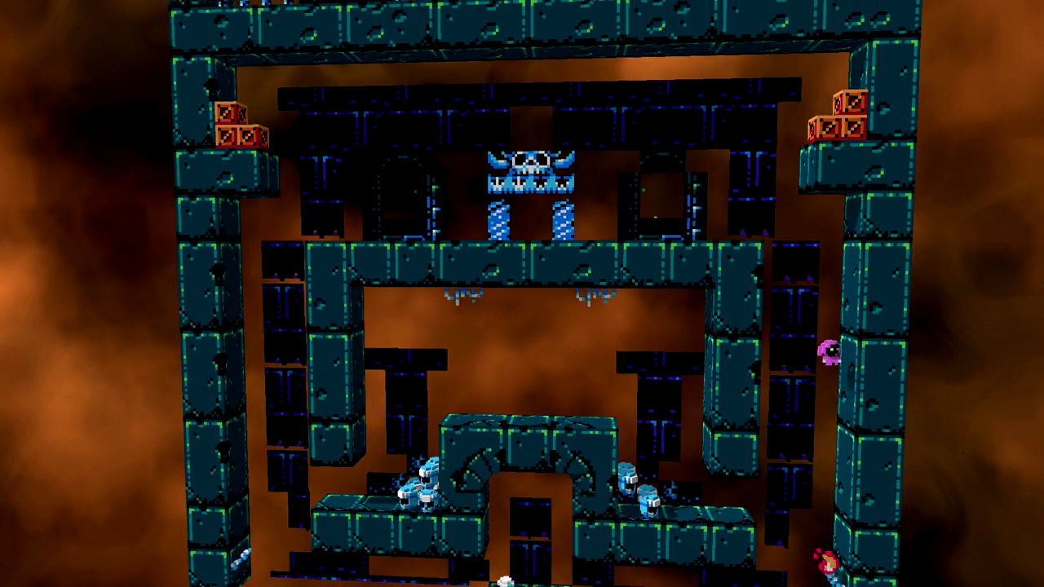
{"action": "key", "text": "Left"}
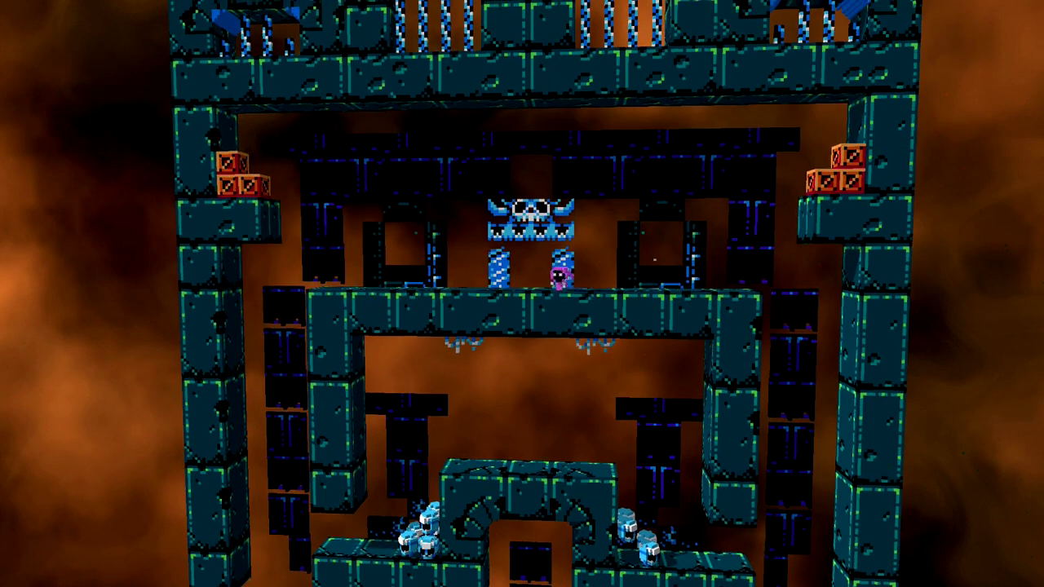
{"action": "key", "text": "Left"}
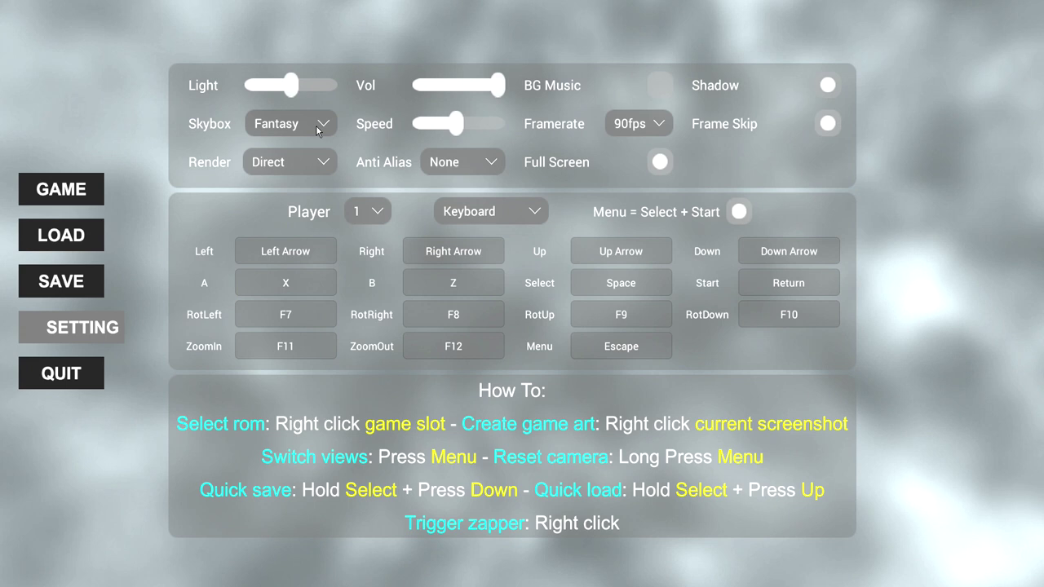
Step: Set the skybox to All Black and return to the running game to view it against the new background
{"action": "left_click", "coordinate": [321, 127]}
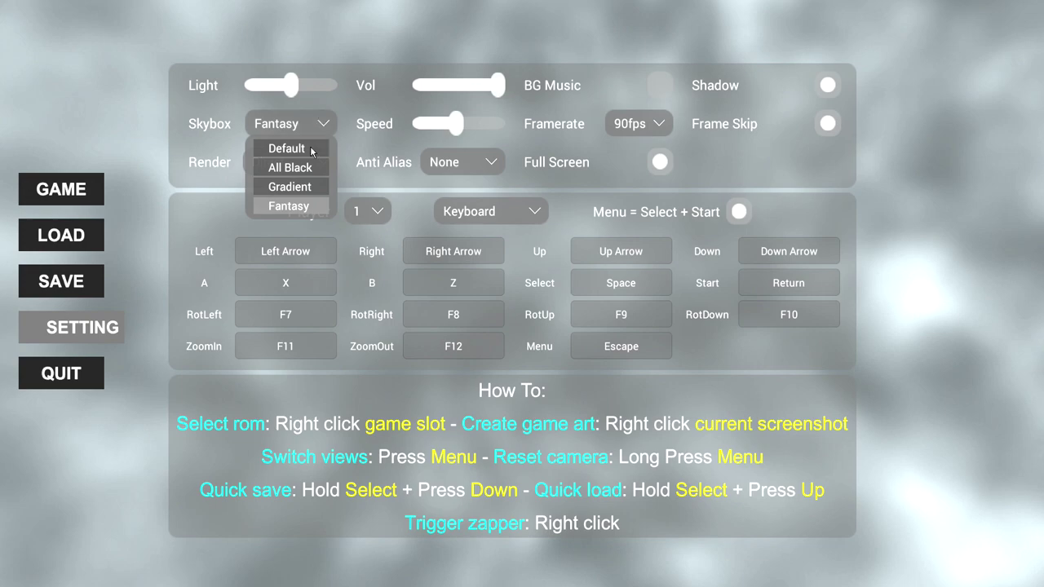
{"action": "left_click", "coordinate": [311, 167]}
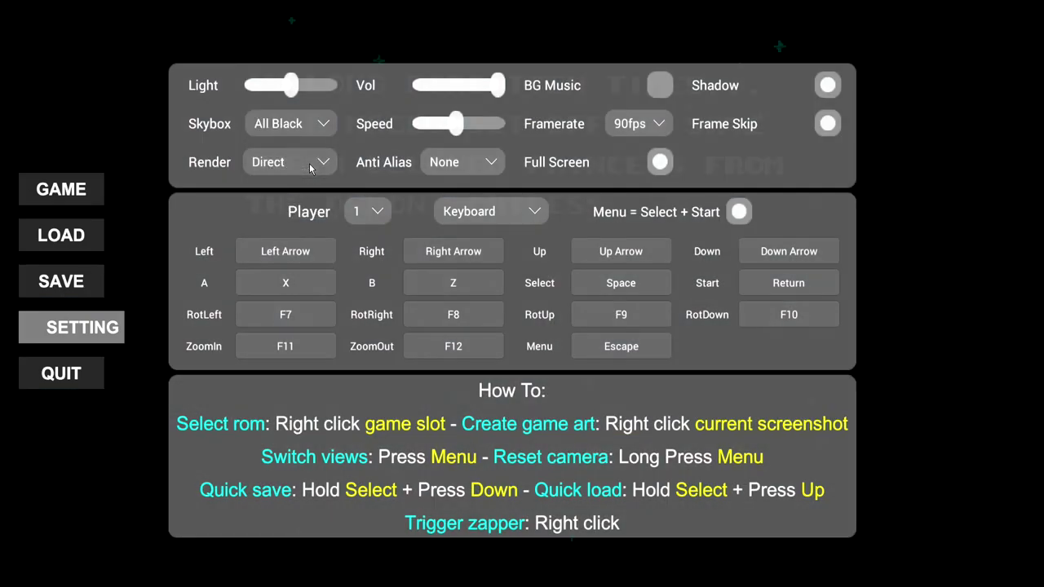
{"action": "key", "text": "Escape"}
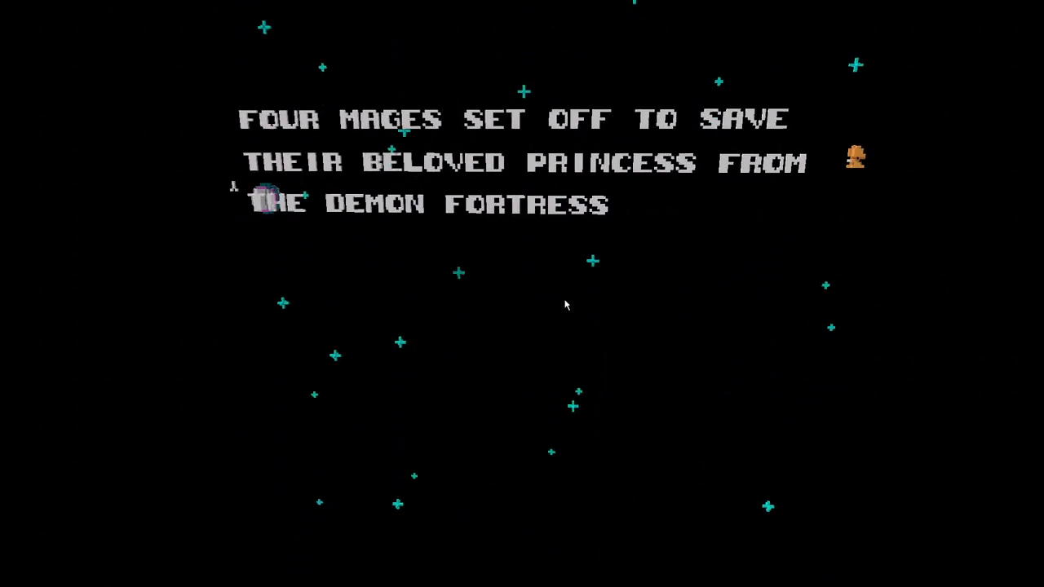
{"action": "key", "text": "Escape"}
{"action": "left_click", "coordinate": [299, 134]}
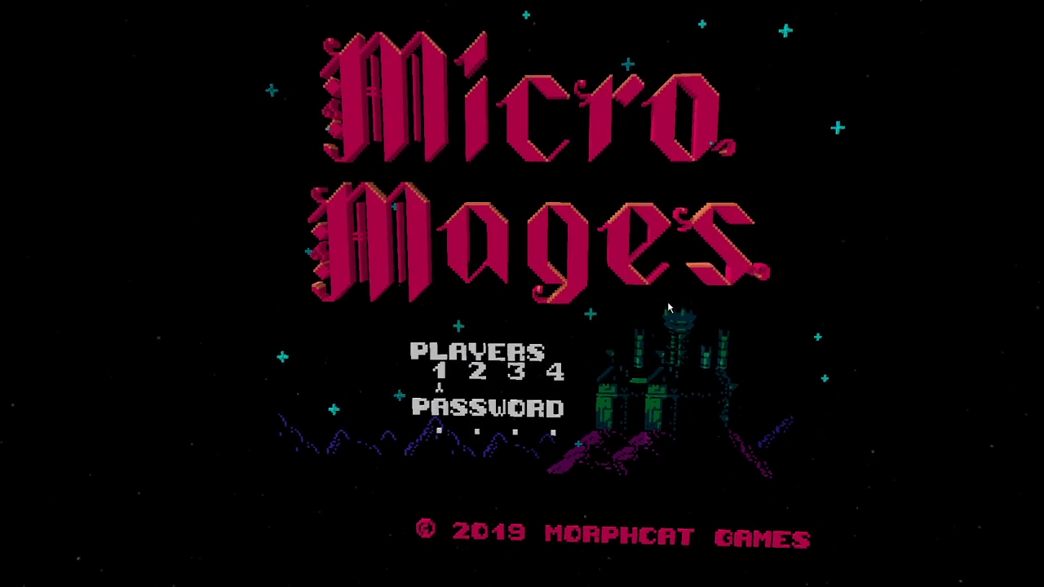
Step: Start a one-player Micro Mages game, rotate the 3D camera, and switch between the settings and the game view
{"action": "key", "text": "Return"}
{"action": "left_click_drag", "start_coordinate": [624, 272], "coordinate": [595, 416]}
{"action": "key", "text": "Escape"}
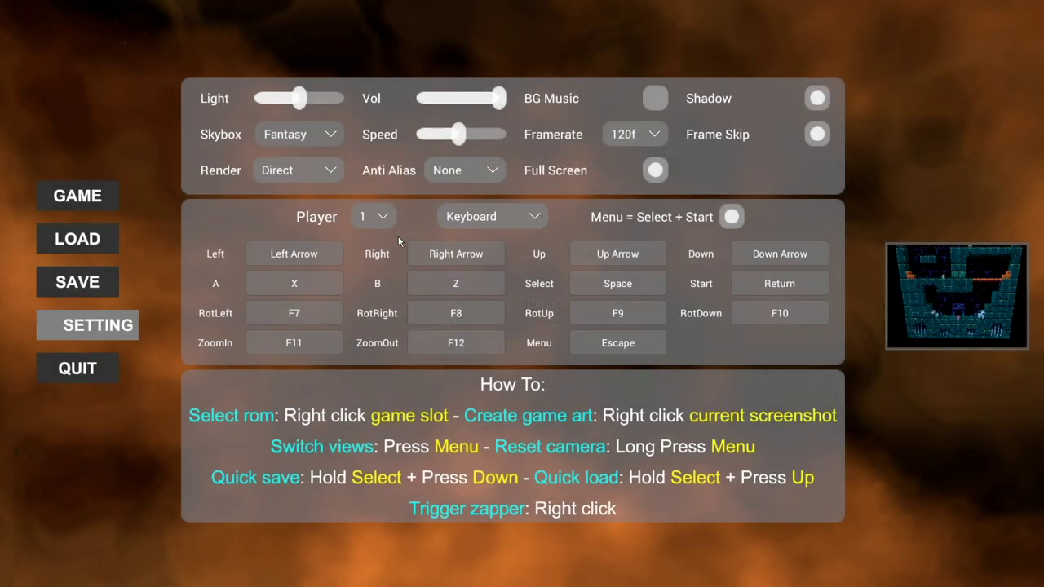
{"action": "key", "text": "Escape"}
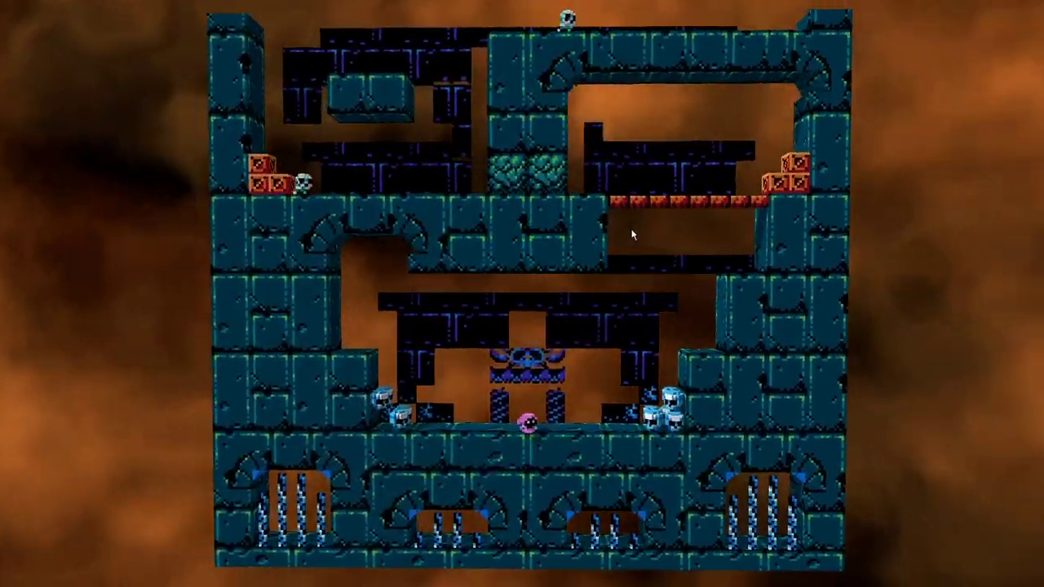
Step: Open the game library and look through the page that lists Micro Mages
{"action": "key", "text": "Escape"}
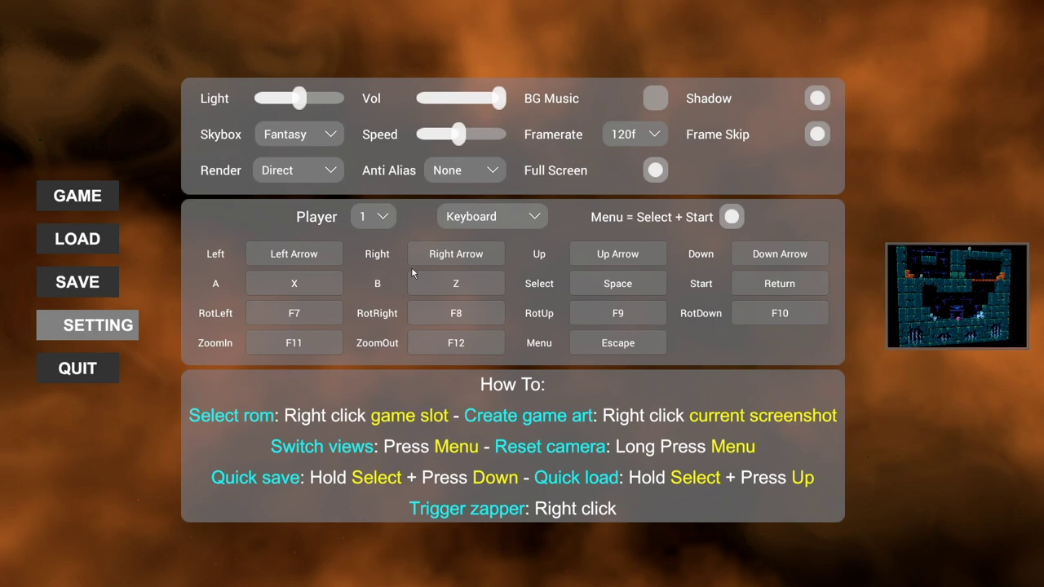
{"action": "left_click", "coordinate": [114, 202]}
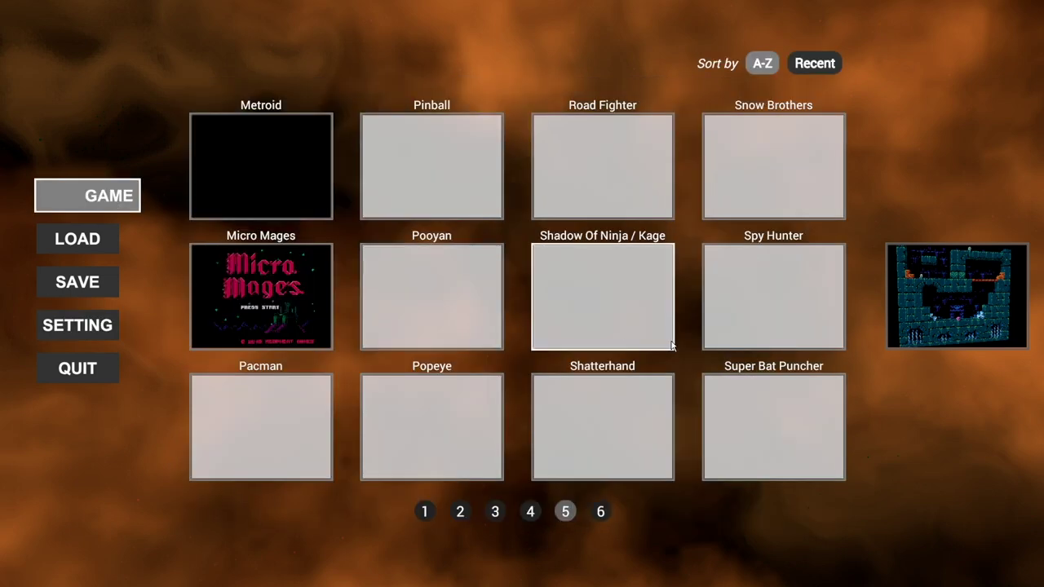
{"action": "scroll", "coordinate": [672, 346], "scroll_direction": "down", "scroll_amount": 1}
{"action": "left_click", "coordinate": [676, 411]}
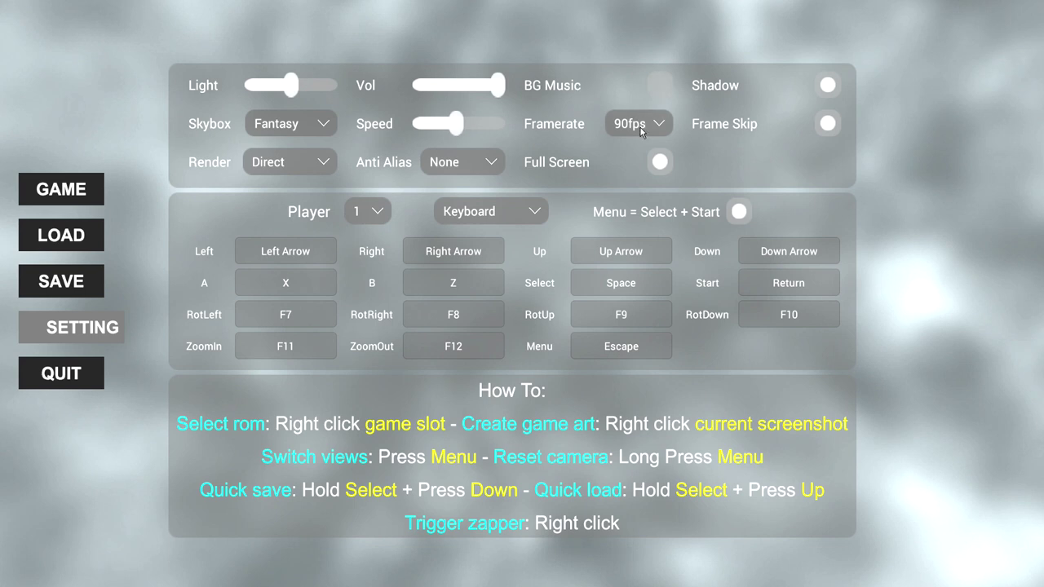
Step: Set the framerate to 120 fps in the display settings
{"action": "left_click", "coordinate": [641, 132]}
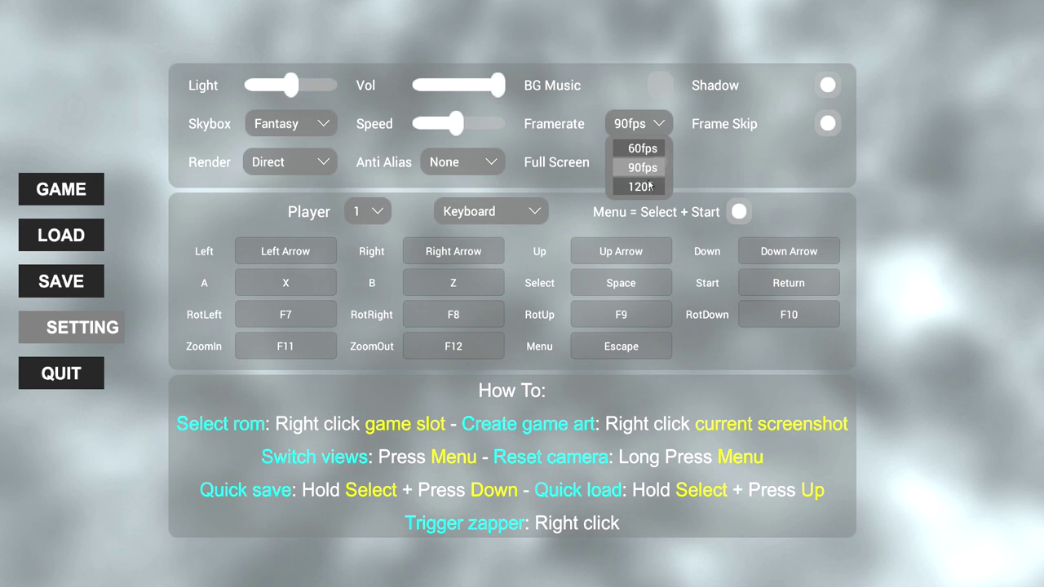
{"action": "left_click", "coordinate": [648, 187]}
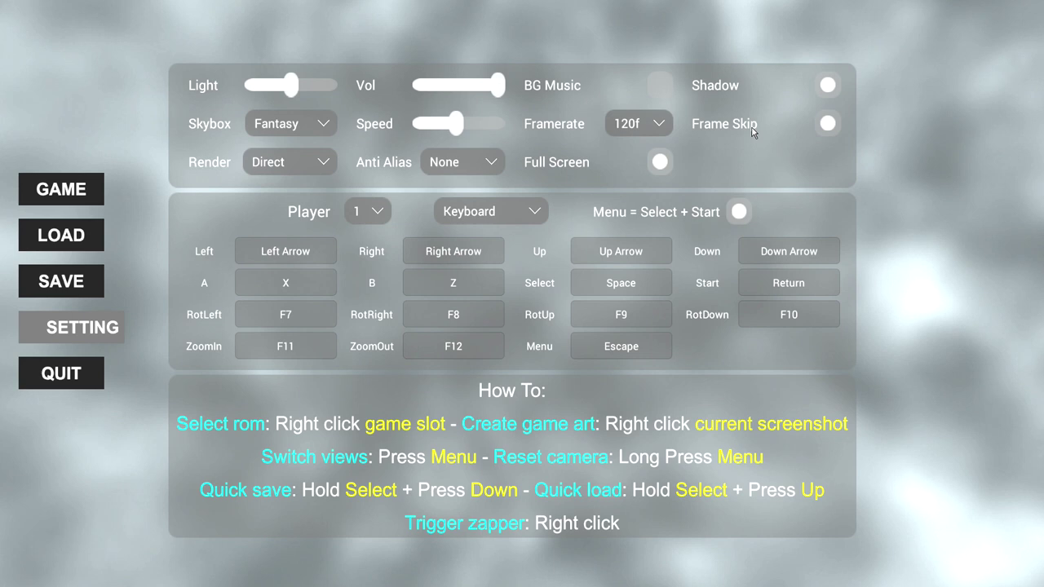
Step: Review the available Render and Anti Alias options, keeping Direct and None
{"action": "left_click", "coordinate": [281, 163]}
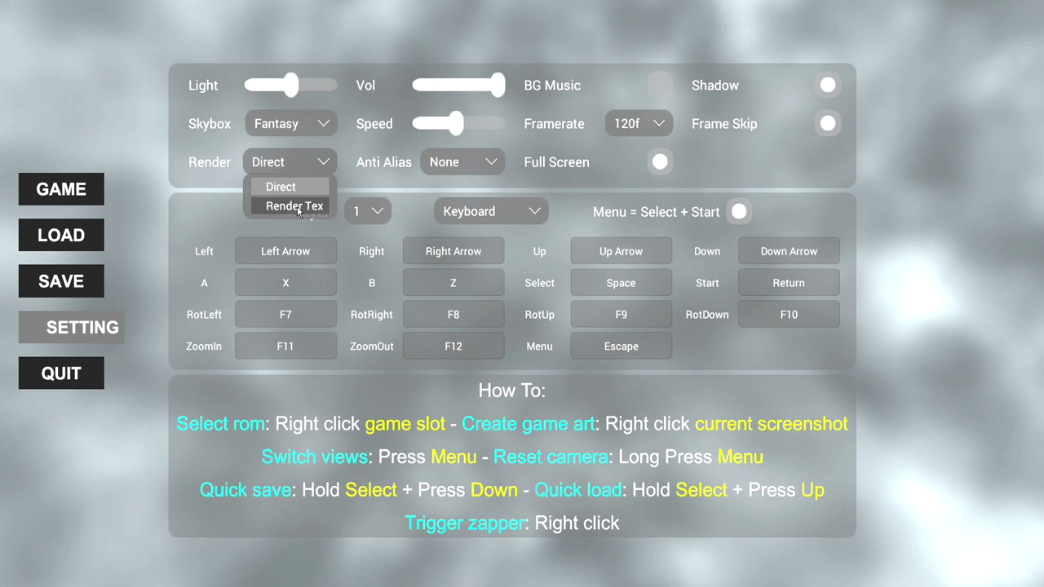
{"action": "left_click", "coordinate": [400, 180]}
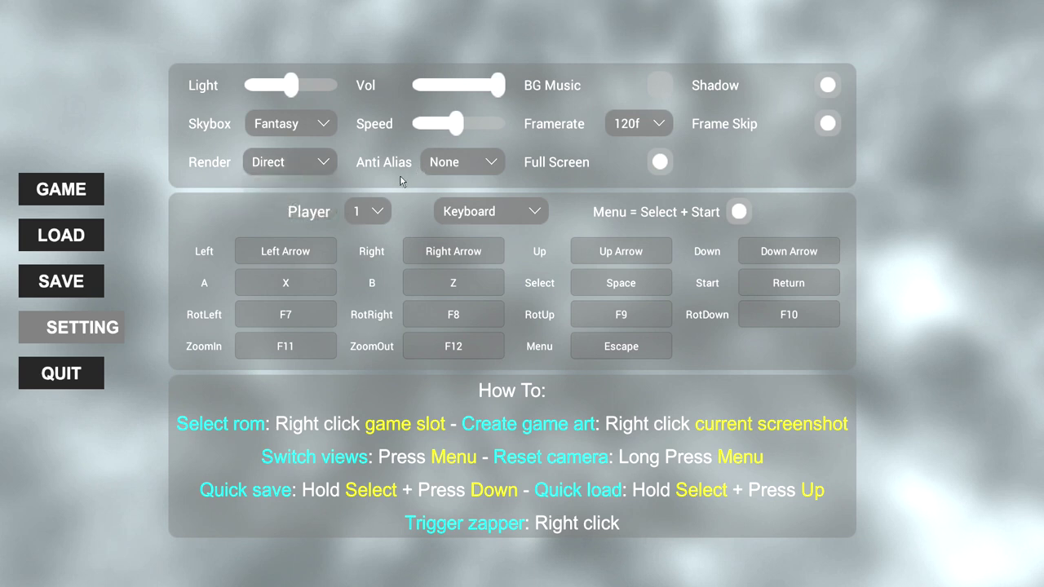
{"action": "left_click", "coordinate": [447, 162]}
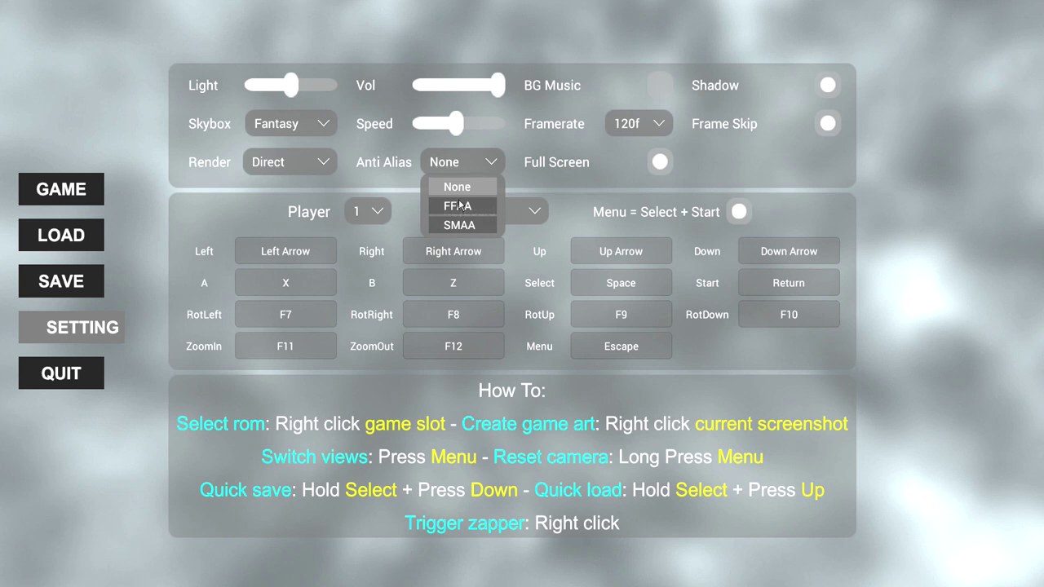
{"action": "left_click", "coordinate": [618, 174]}
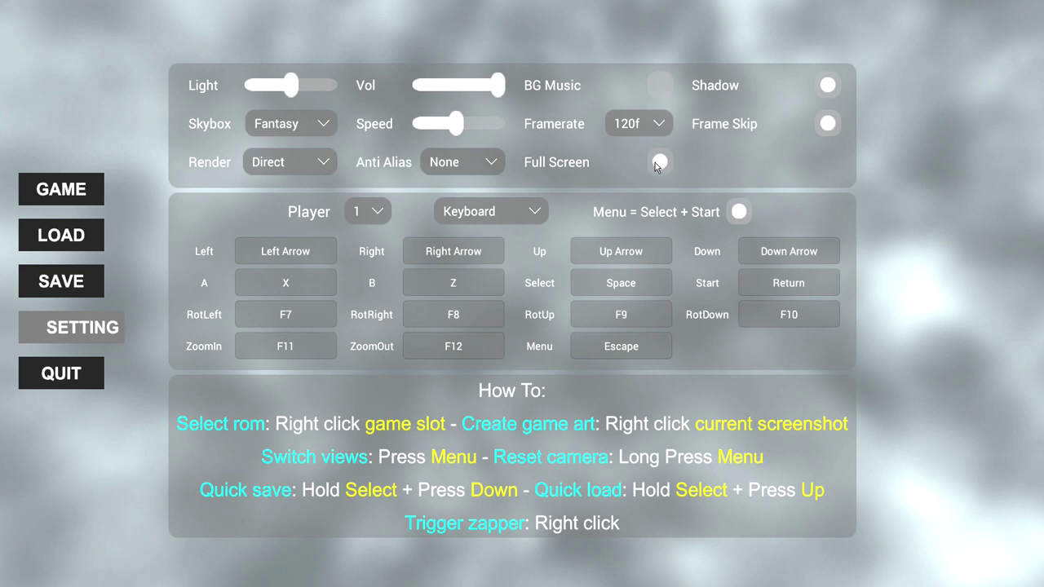
Step: Try the Full Screen option by switching to windowed mode and back to full screen twice
{"action": "left_click", "coordinate": [656, 162]}
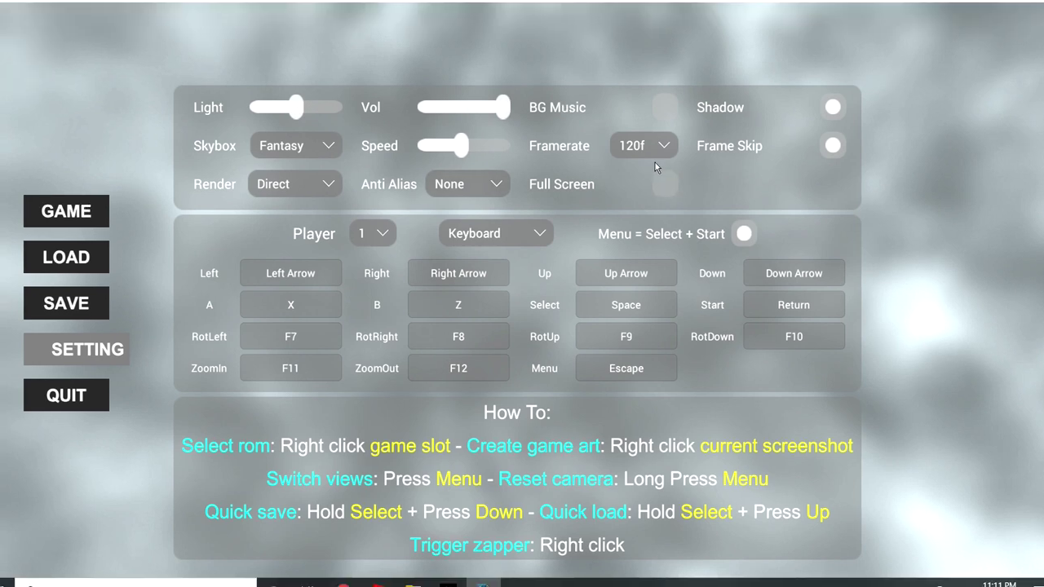
{"action": "left_click", "coordinate": [670, 177]}
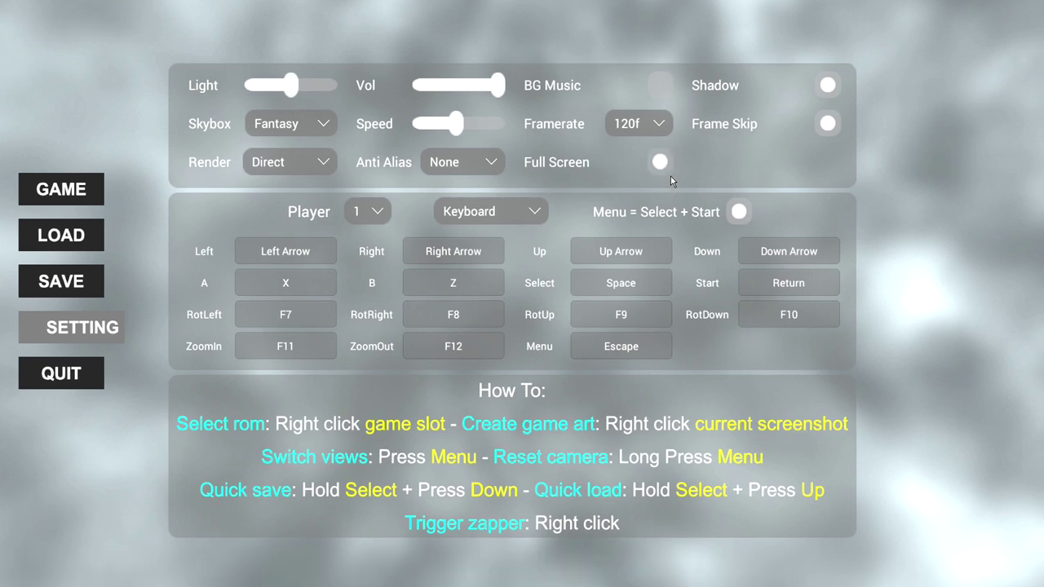
{"action": "left_click", "coordinate": [670, 176]}
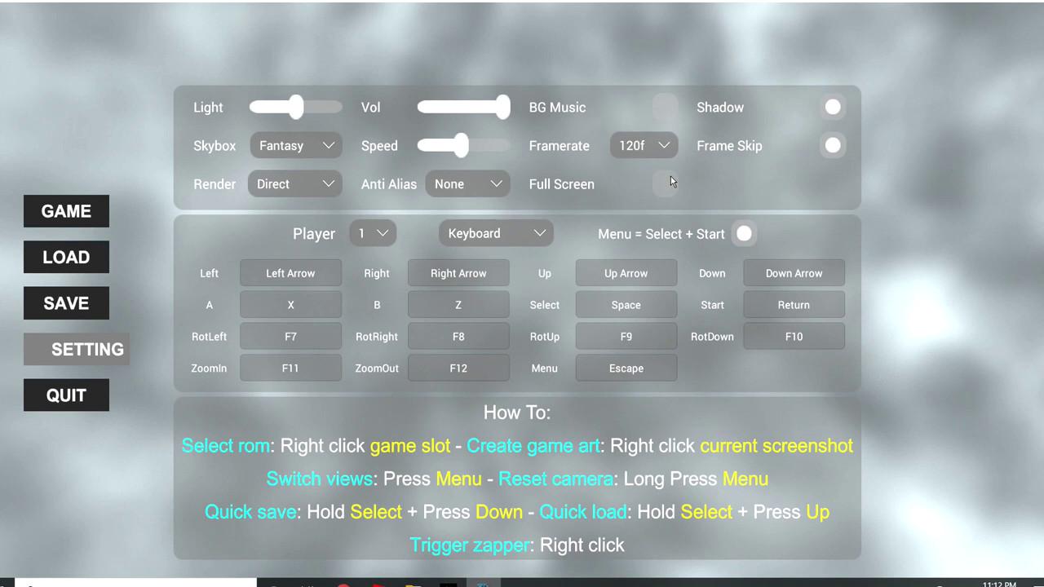
{"action": "left_click", "coordinate": [670, 176]}
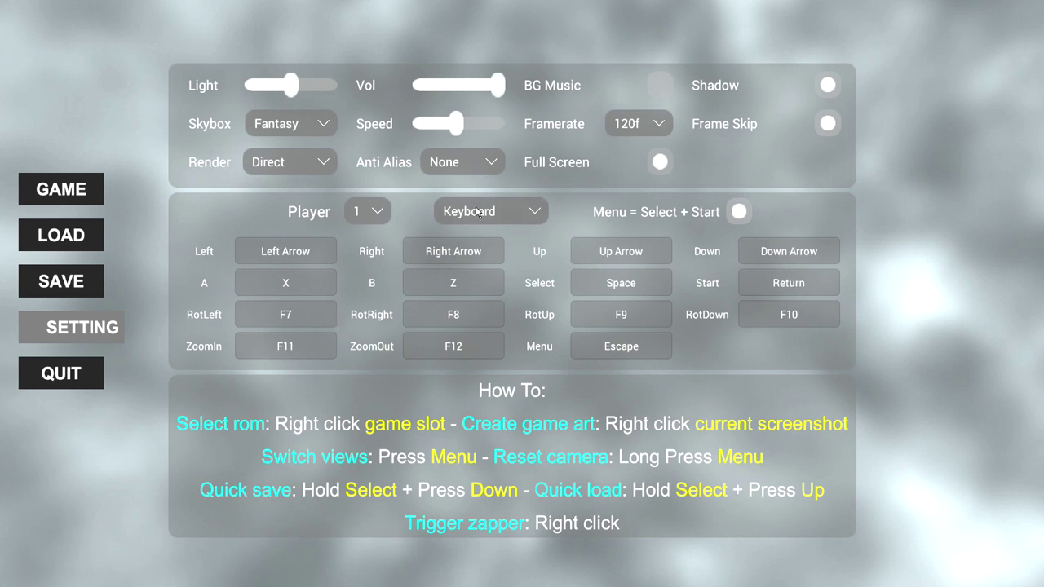
Step: Switch player 1's input device from the keyboard to Gamepad, using the XInput profile
{"action": "left_click", "coordinate": [517, 215]}
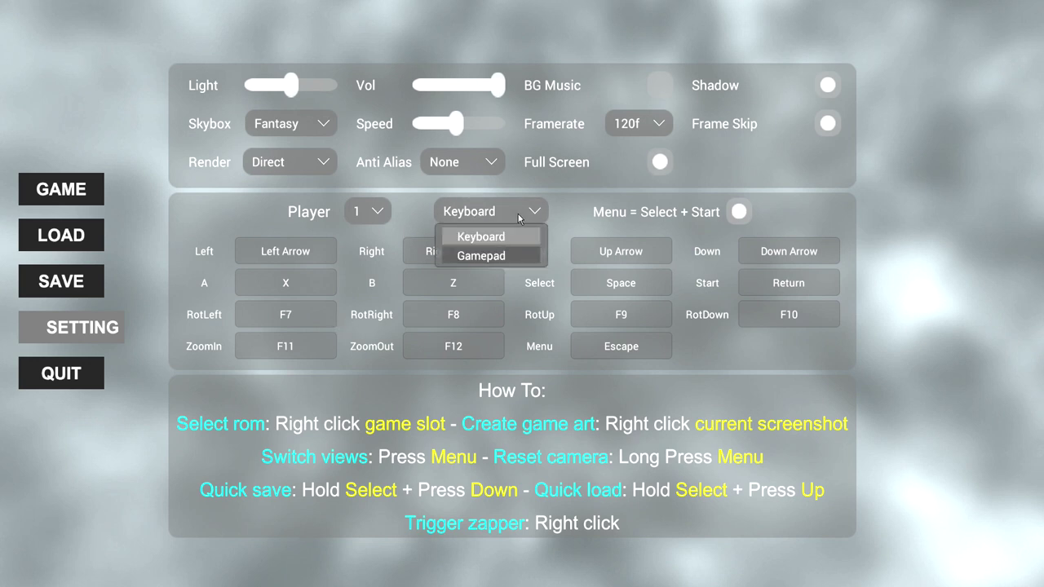
{"action": "left_click", "coordinate": [485, 260]}
{"action": "left_click", "coordinate": [563, 212]}
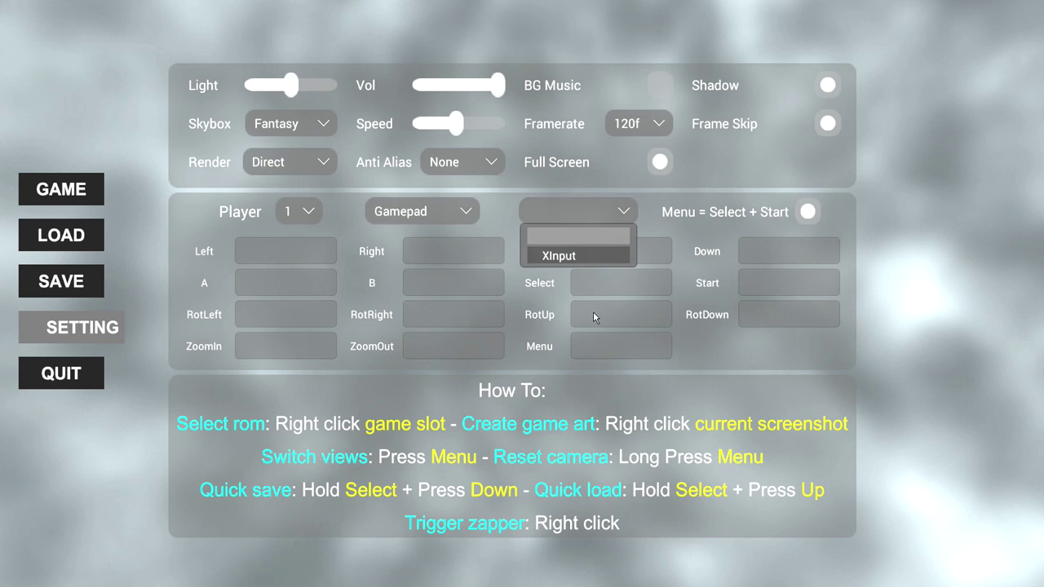
{"action": "left_click", "coordinate": [572, 258]}
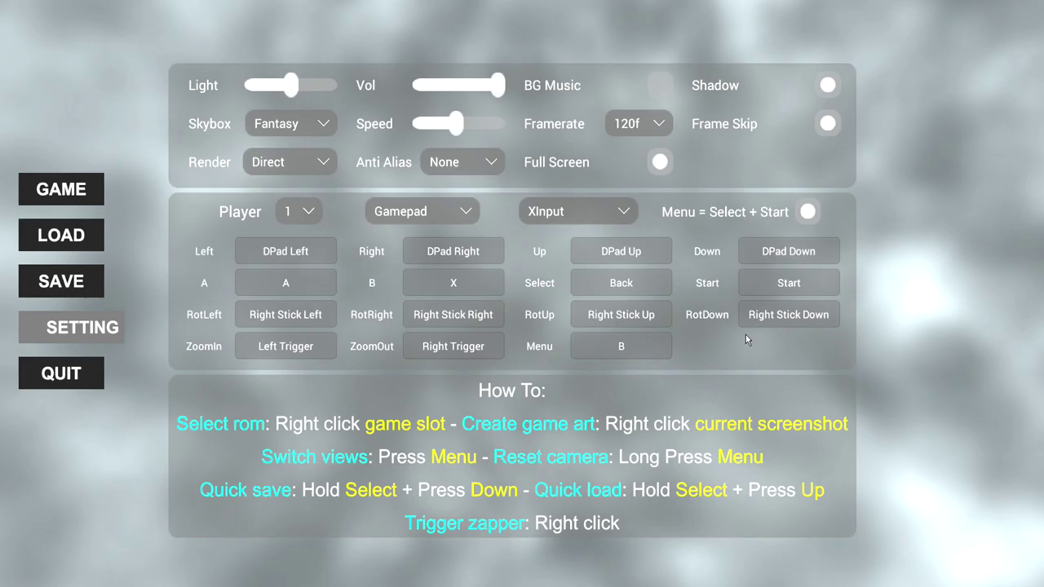
Step: Try the character controls and 3D camera views in the running game, checking them against the listed bindings and instructions
{"action": "key", "text": "Escape"}
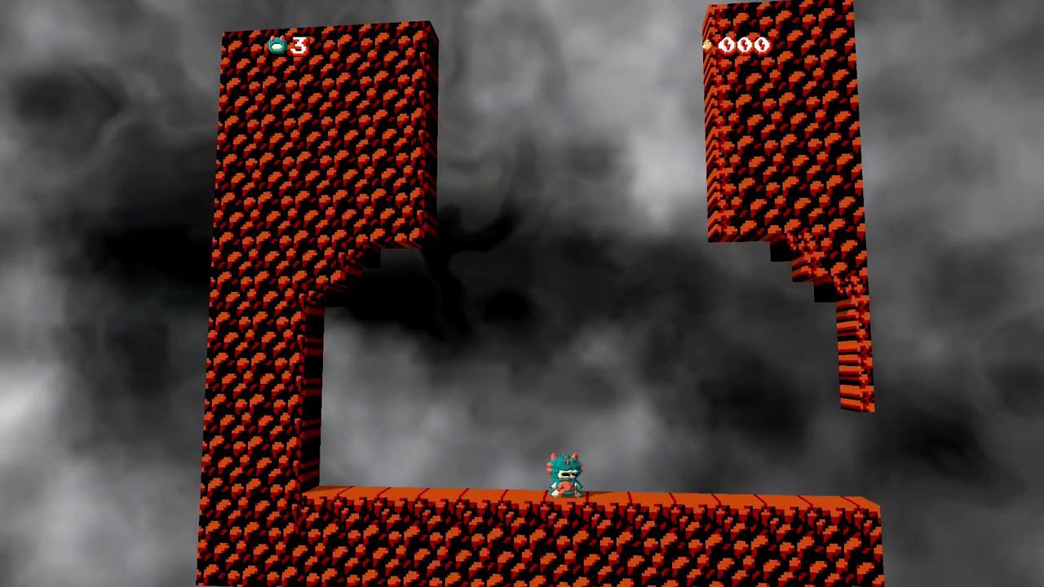
{"action": "key", "text": "Left"}
{"action": "key", "text": "space"}
{"action": "key", "text": "x"}
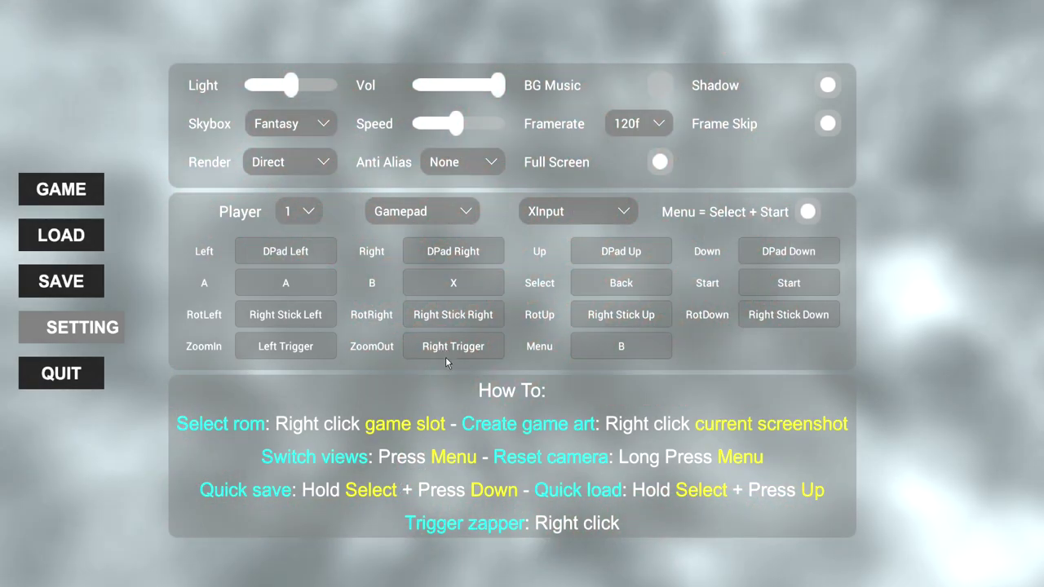
{"action": "key", "text": "Escape"}
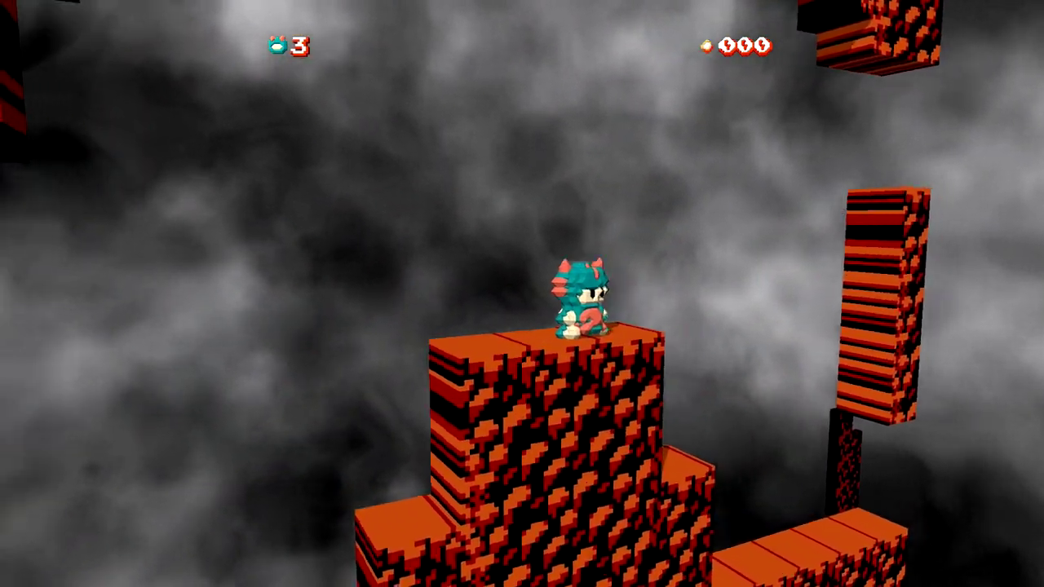
{"action": "key", "text": "Escape"}
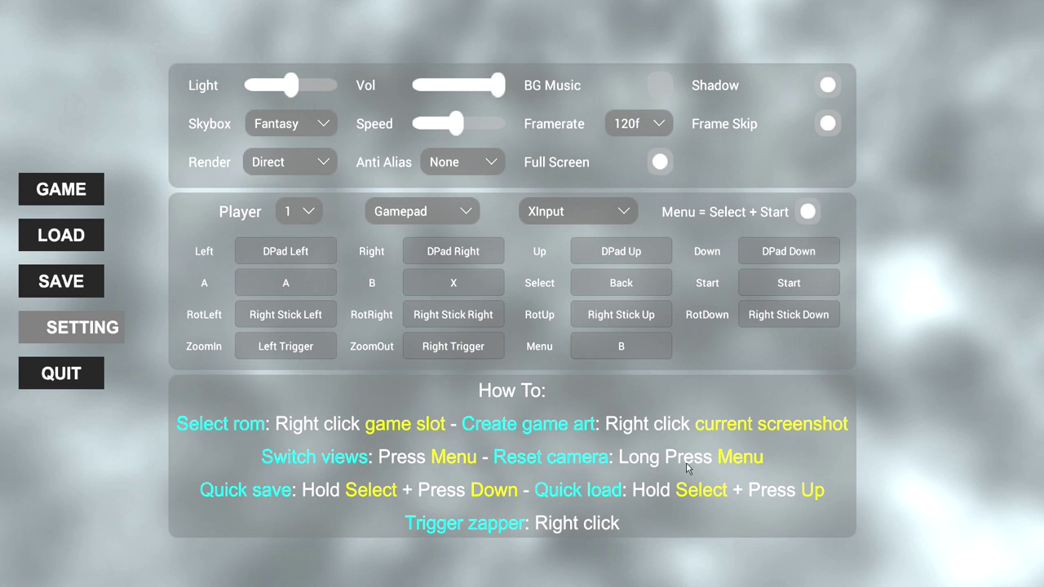
{"action": "key", "text": "Escape"}
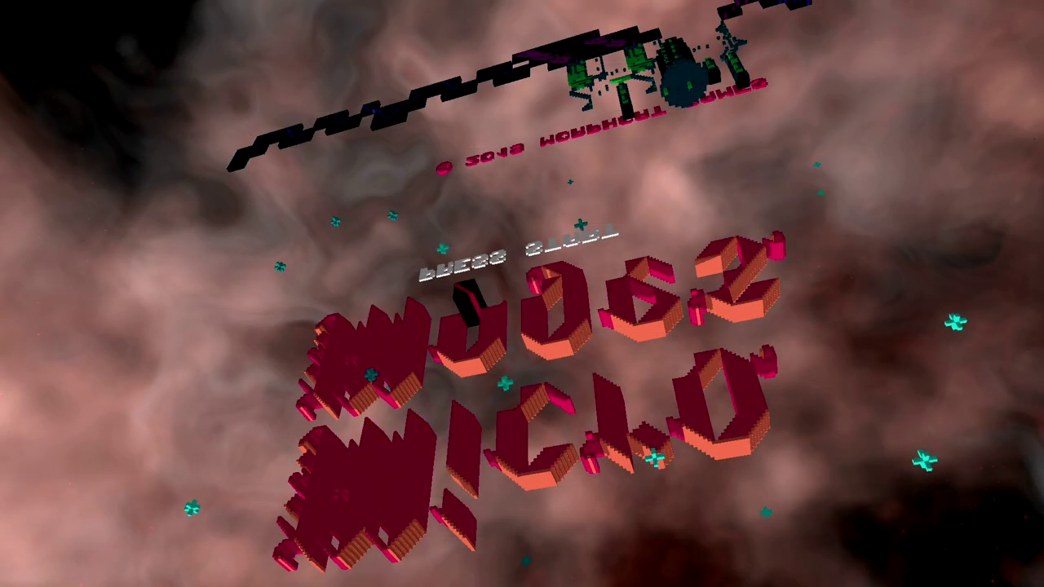
{"action": "key", "text": "Escape"}
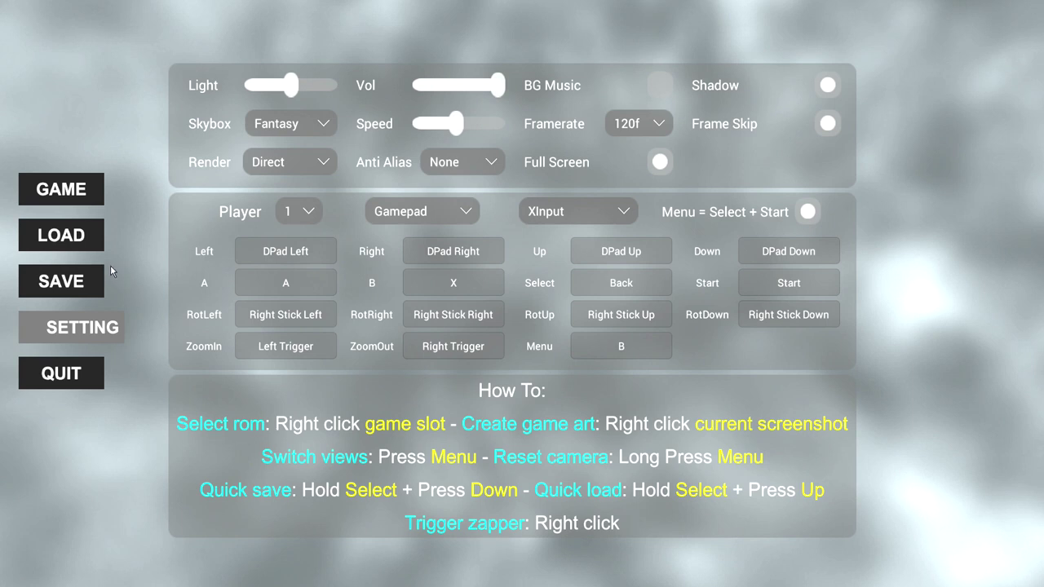
Step: Open the game library and browse the alphabetical list through pages 2 and 3
{"action": "left_click", "coordinate": [75, 190]}
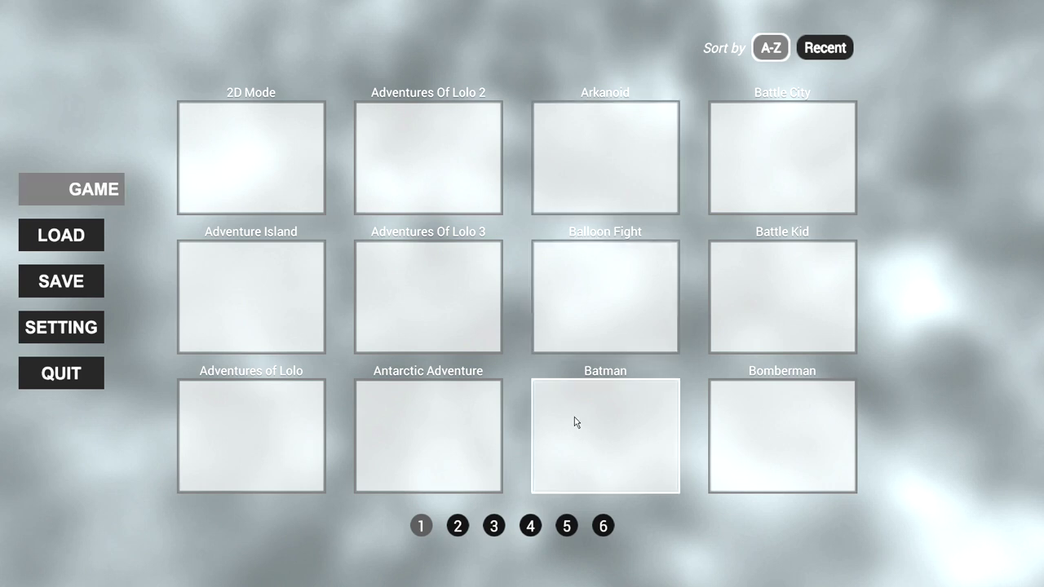
{"action": "left_click", "coordinate": [458, 527]}
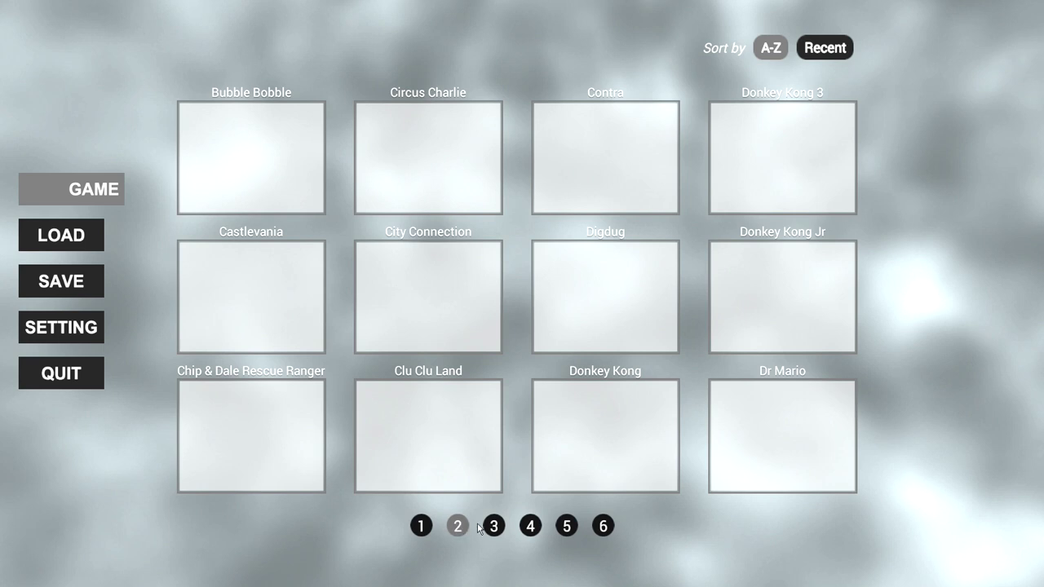
{"action": "left_click", "coordinate": [492, 525]}
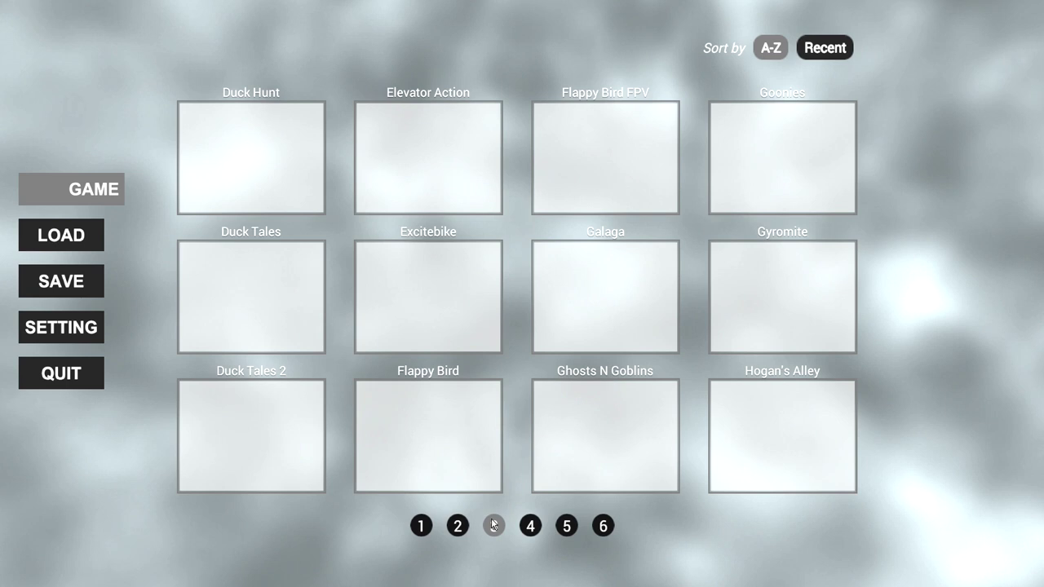
Step: Load micro mages.nes for the Micro Mages entry on page 5 of the library and enter the game from its preview
{"action": "left_click", "coordinate": [566, 526]}
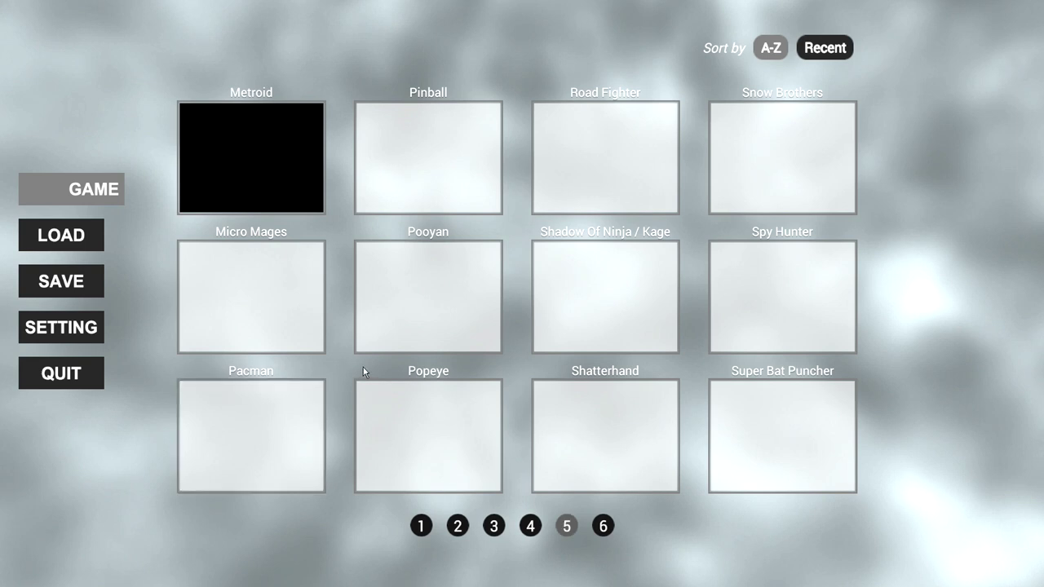
{"action": "left_click", "coordinate": [255, 325]}
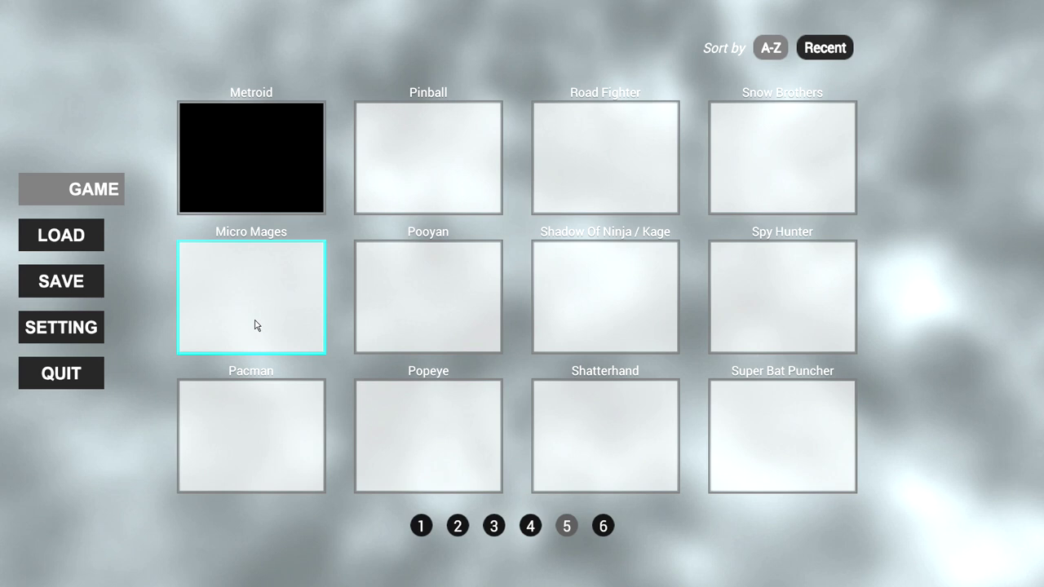
{"action": "left_click", "coordinate": [255, 325]}
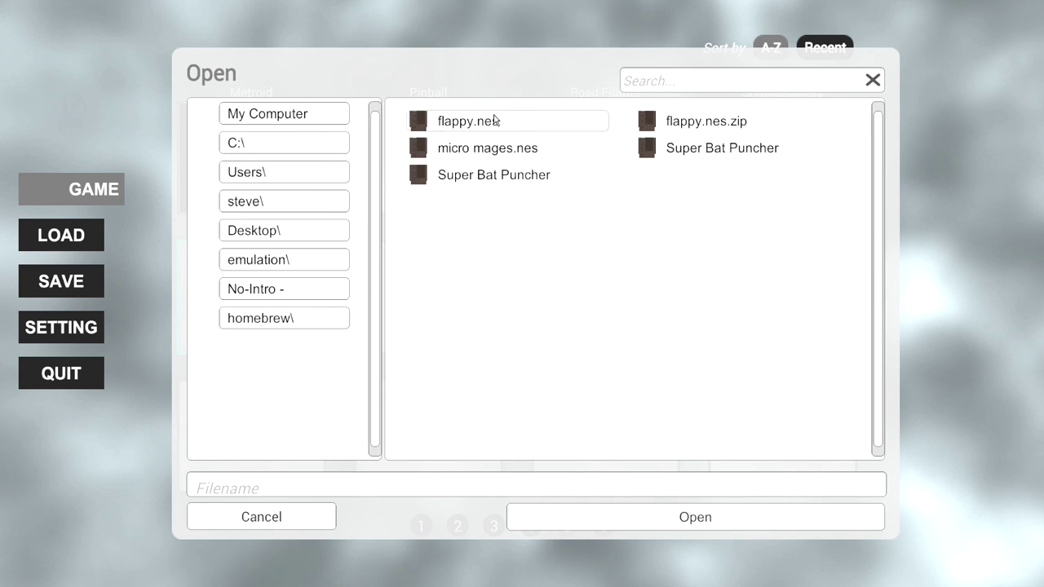
{"action": "left_click", "coordinate": [467, 159]}
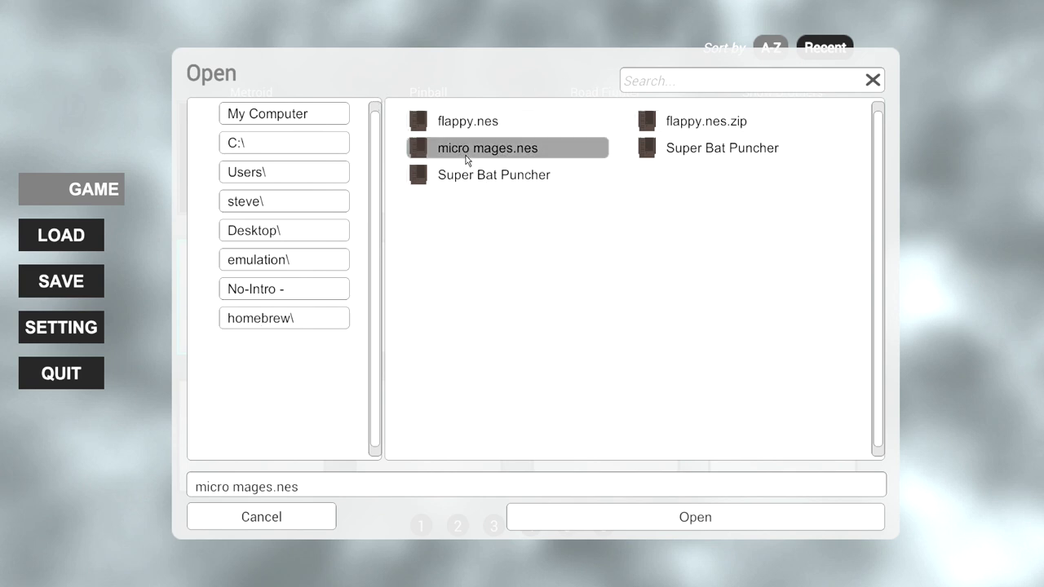
{"action": "left_click", "coordinate": [665, 519]}
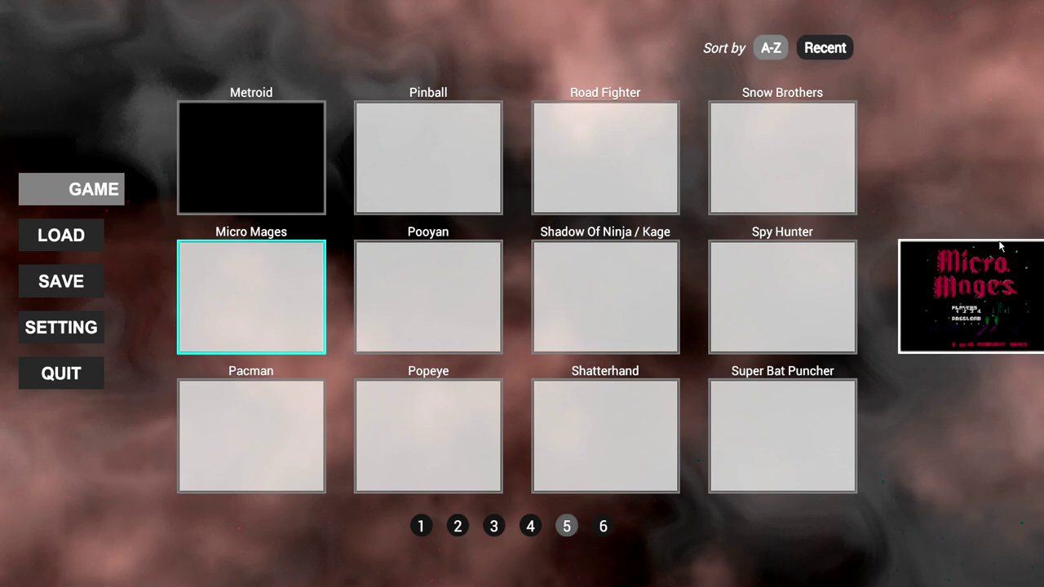
{"action": "left_click", "coordinate": [973, 300]}
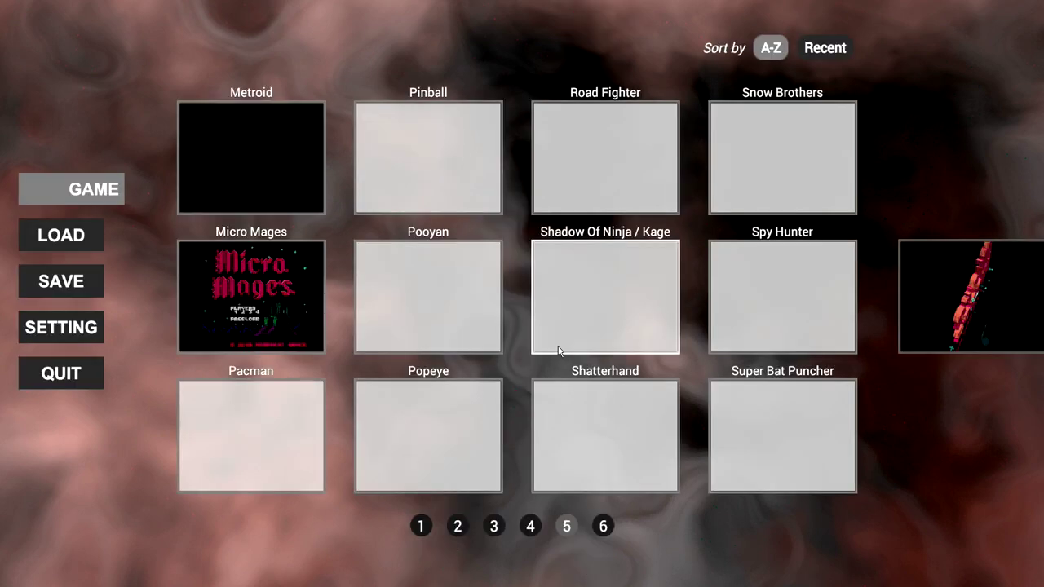
Step: Resume the running game from the library preview, walk to the small orange creature and advance through its dialogue
{"action": "left_click", "coordinate": [995, 290]}
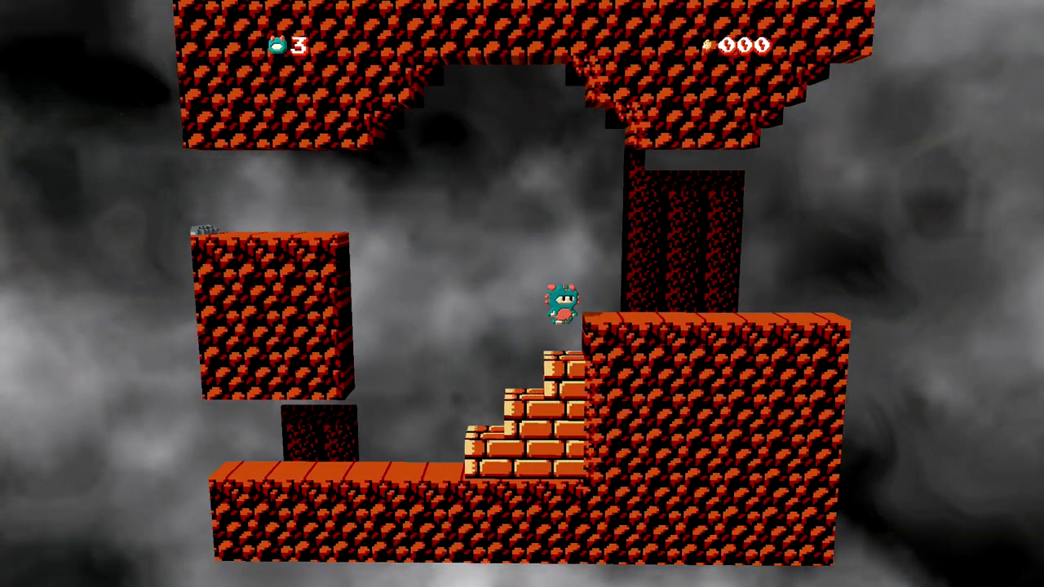
{"action": "key", "text": "Right"}
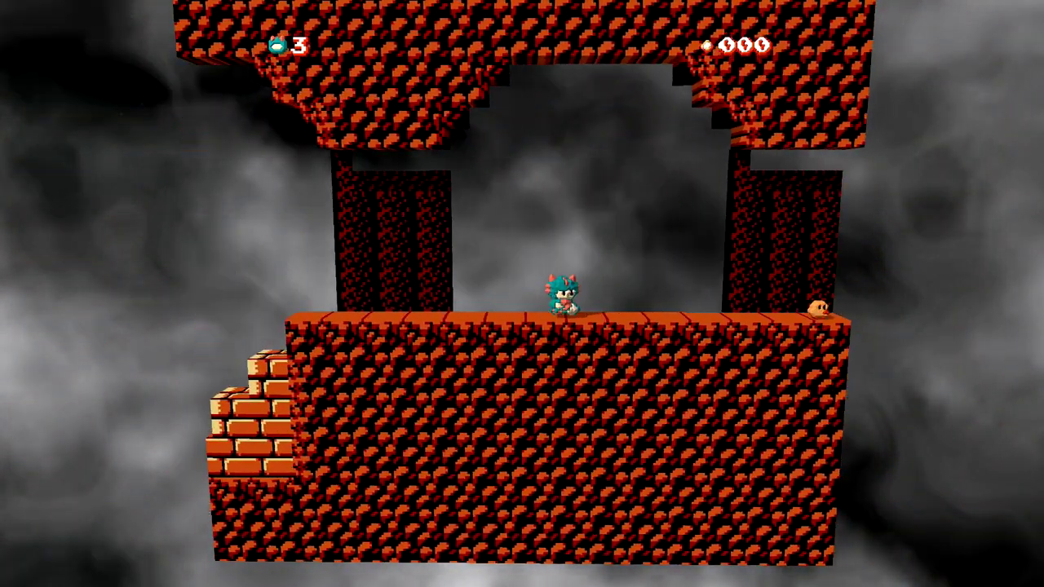
{"action": "key", "text": "Return"}
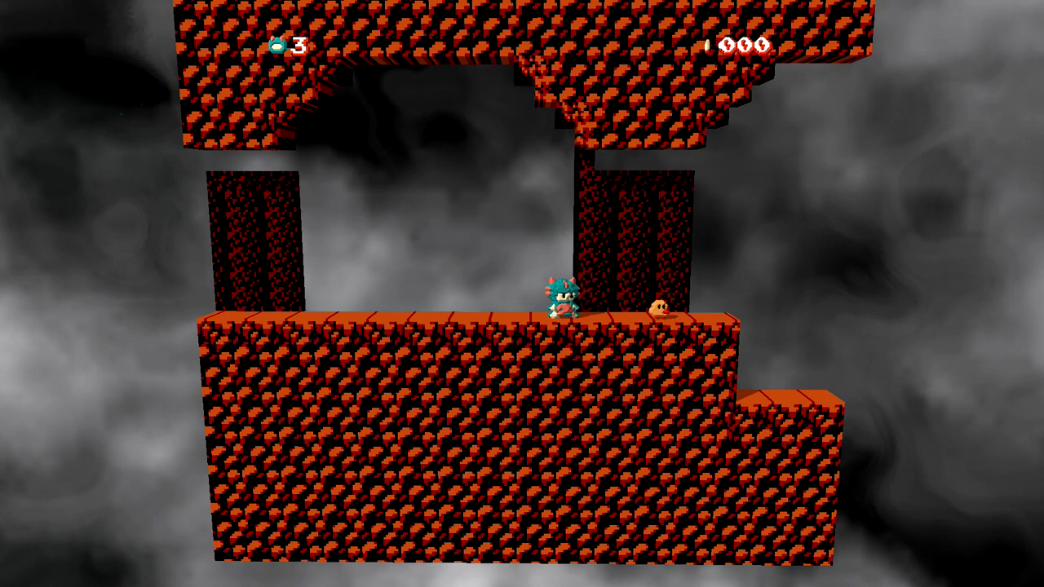
{"action": "key", "text": "Return"}
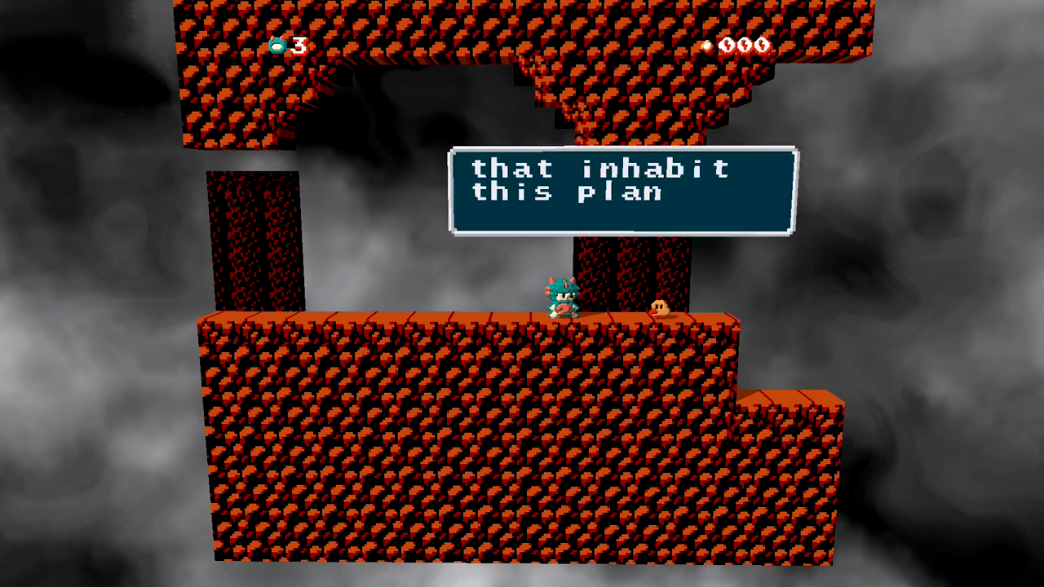
{"action": "key", "text": "Return"}
{"action": "key", "text": "Return"}
Step: Guide the character rightward down the ledges, through the low cavern and up onto the raised ground by the hanging purple enemy
{"action": "key", "text": "Right"}
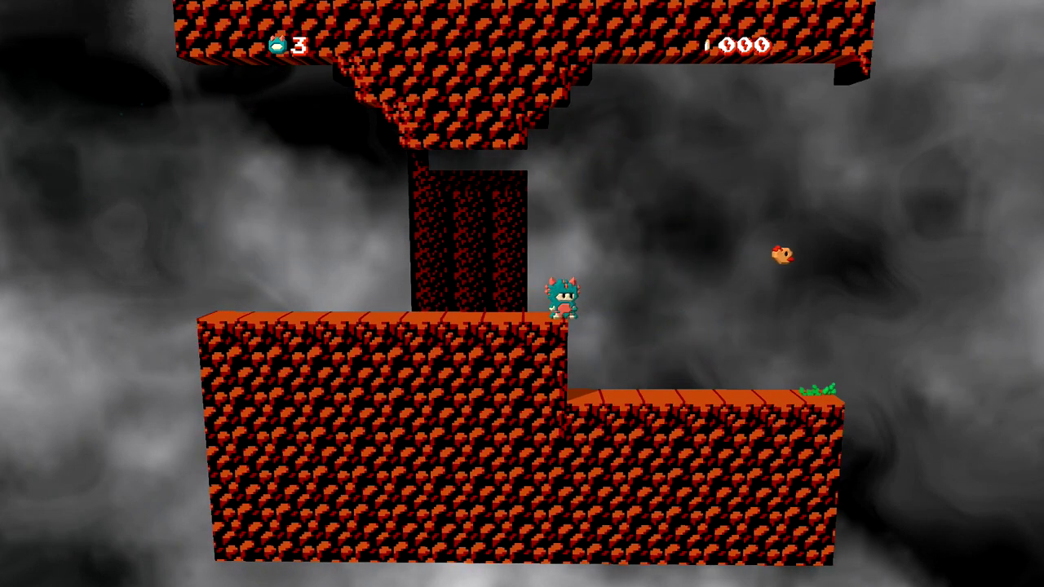
{"action": "key", "text": "Right"}
{"action": "key", "text": "space"}
{"action": "key", "text": "x"}
{"action": "key", "text": "Right"}
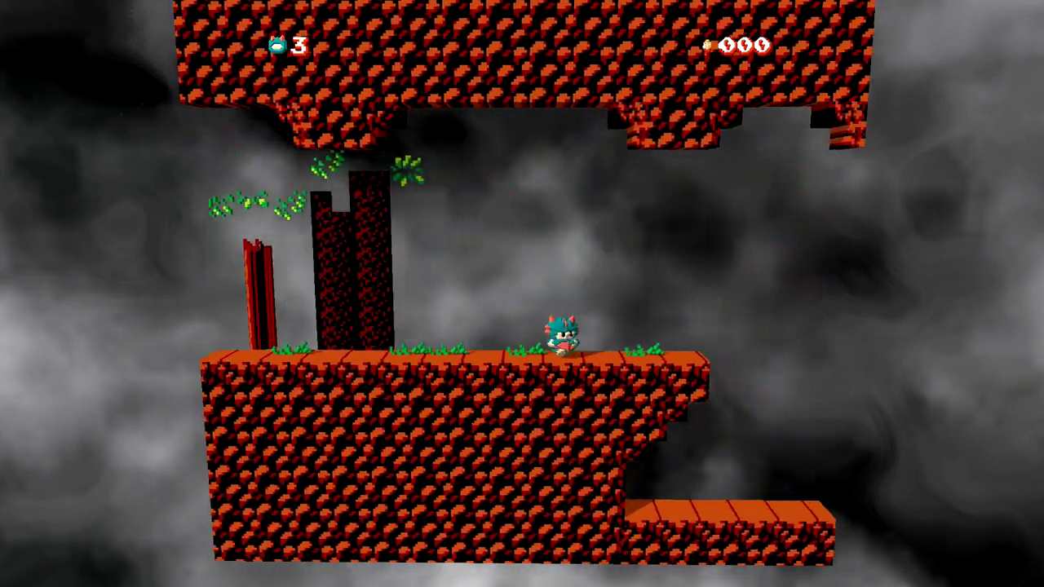
{"action": "key", "text": "Right"}
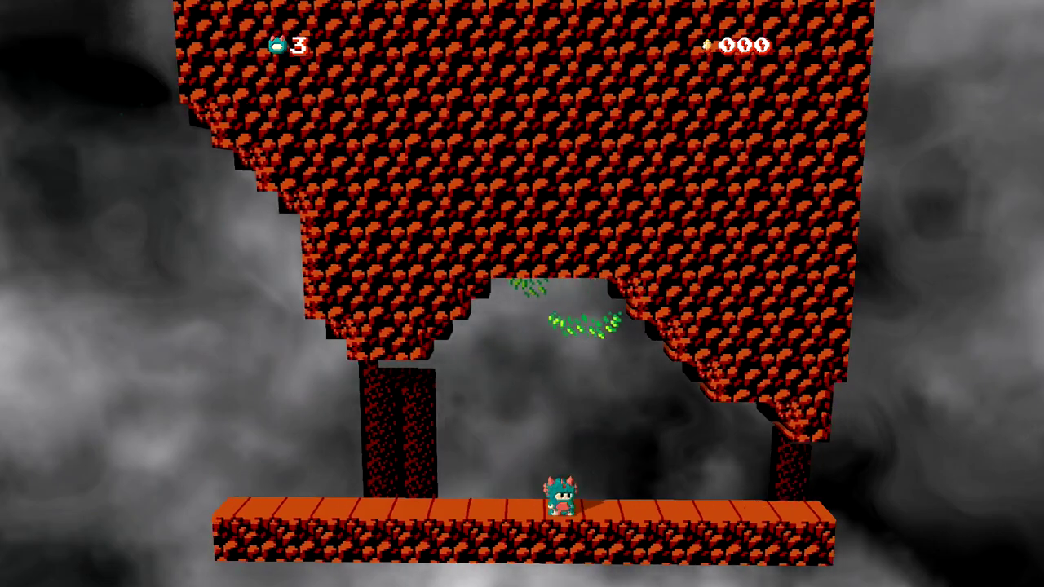
{"action": "key", "text": "Right"}
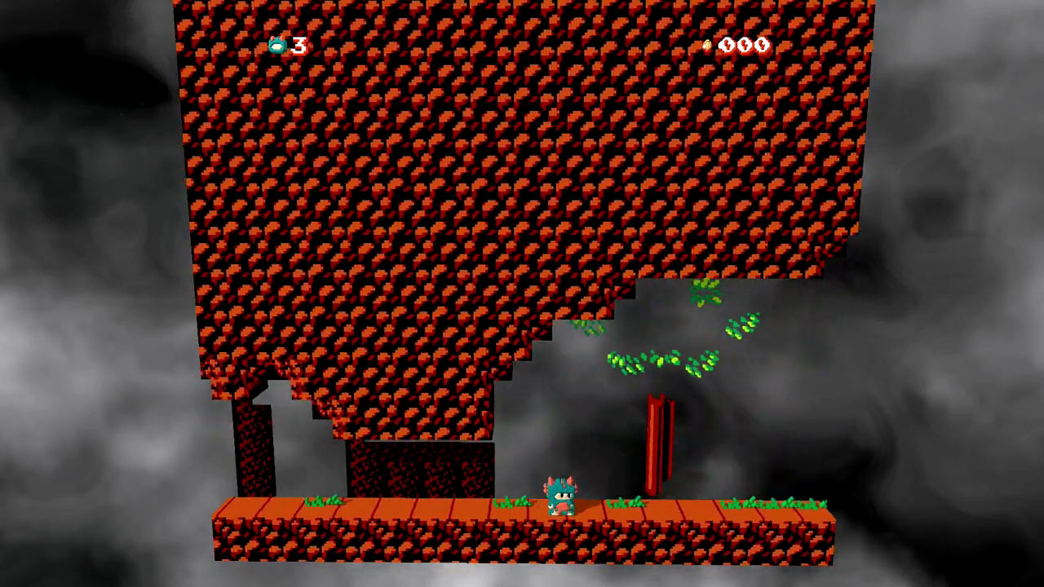
{"action": "key", "text": "space"}
{"action": "key", "text": "Right"}
{"action": "key", "text": "space"}
{"action": "key", "text": "space"}
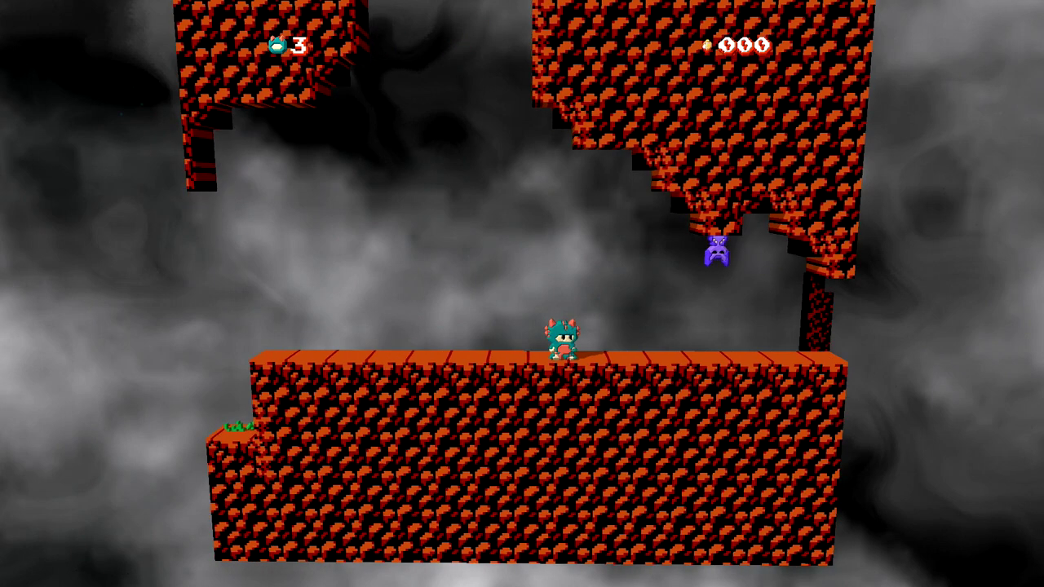
Step: Continue right past the purple enemy and the low tunnel, then jump and punch at the grey stone pillar
{"action": "key", "text": "Right"}
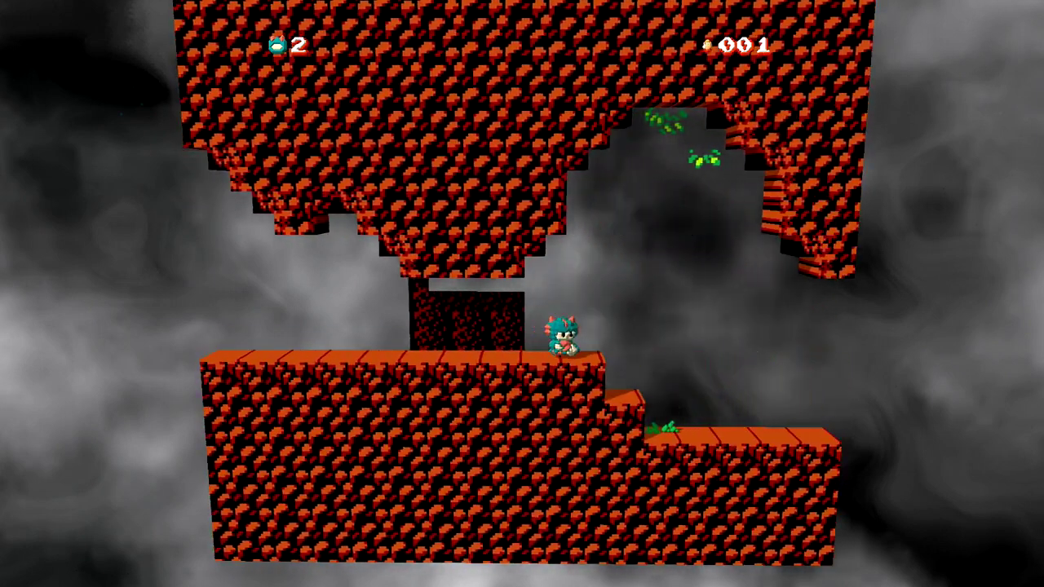
{"action": "key", "text": "space"}
{"action": "key", "text": "Right"}
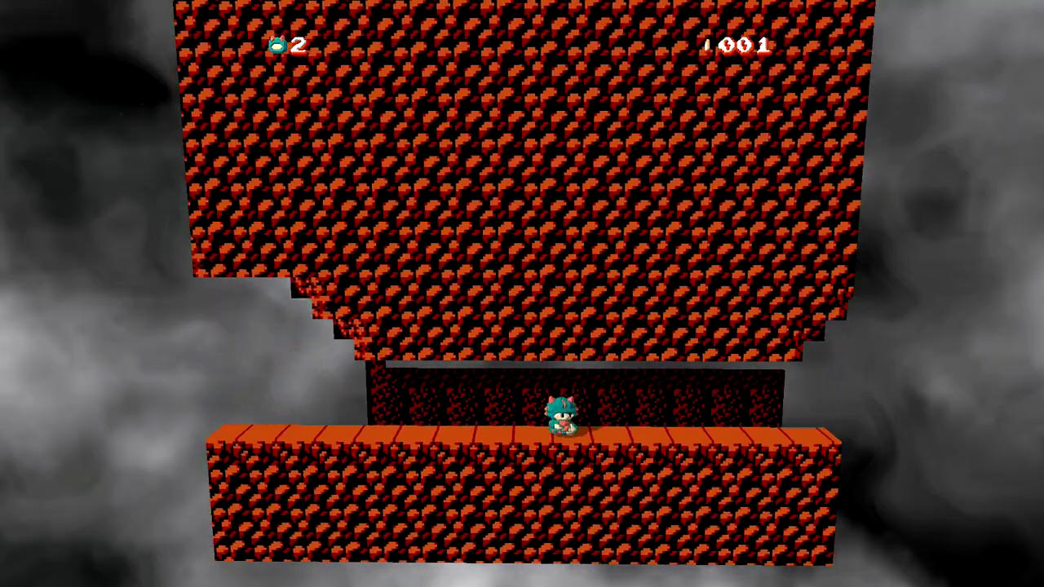
{"action": "key", "text": "Right"}
{"action": "key", "text": "space"}
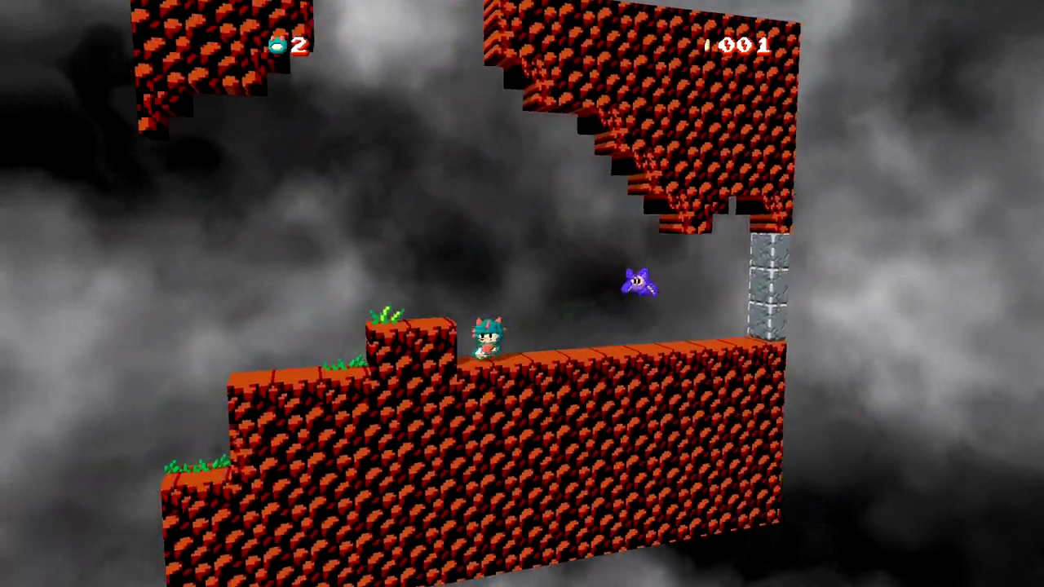
{"action": "key", "text": "space"}
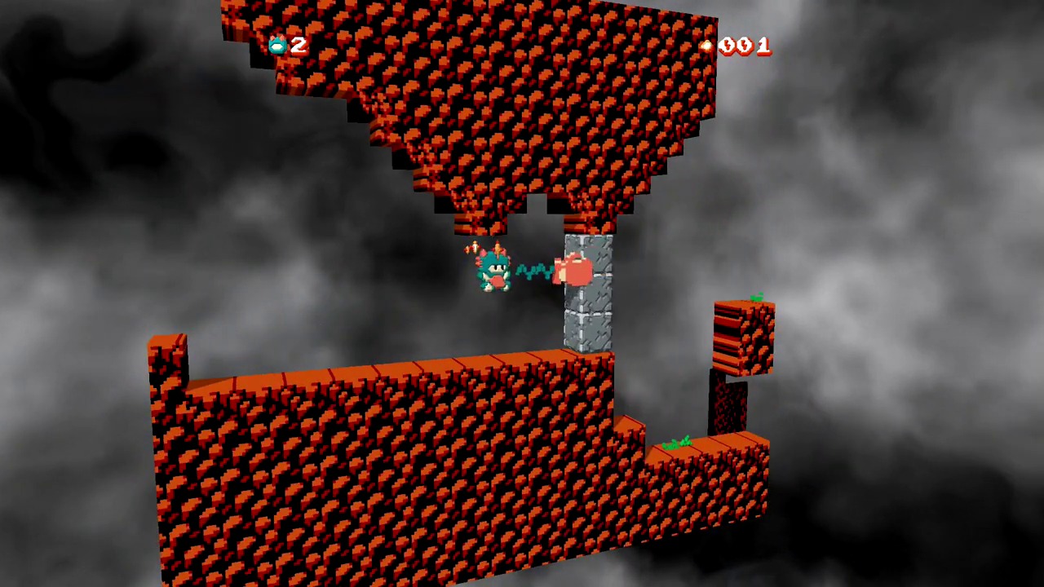